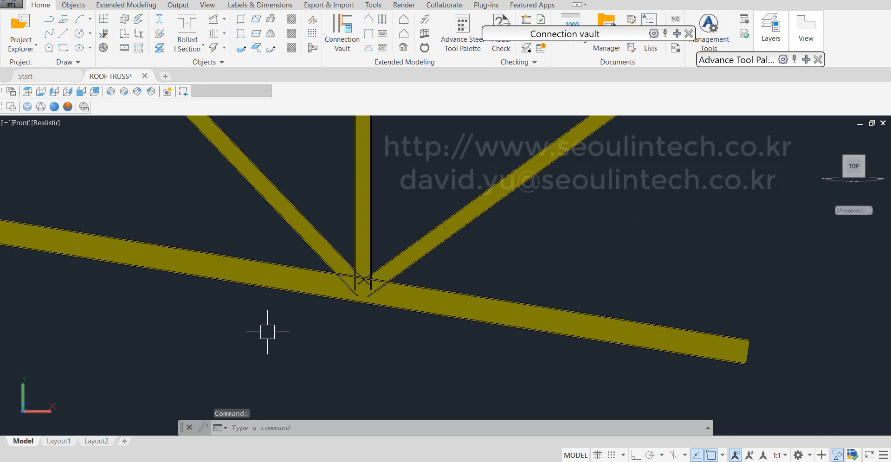
text(x)
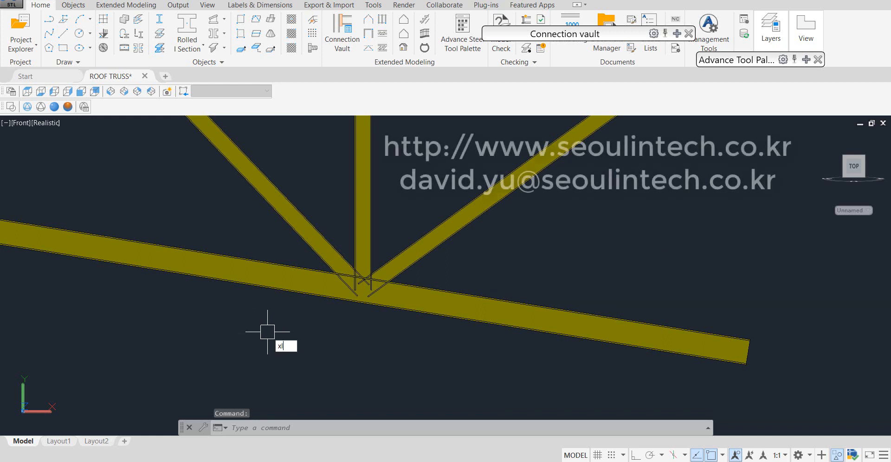
text(l)
key(Return)
click(207, 344)
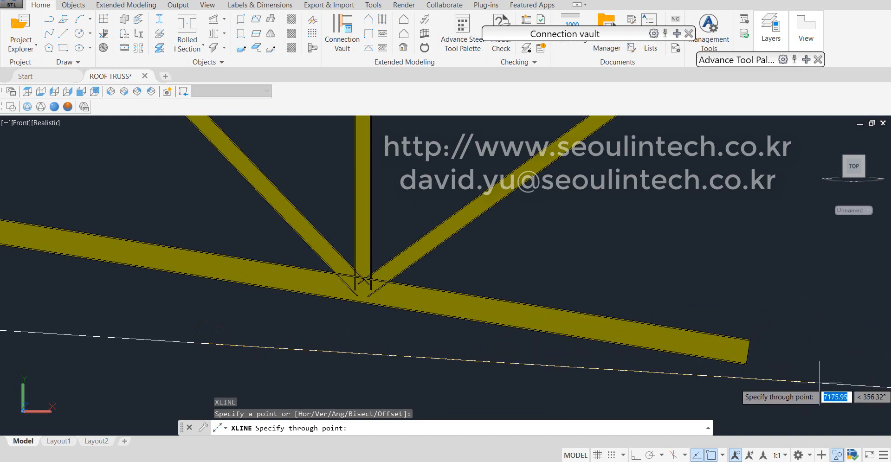
key(F8)
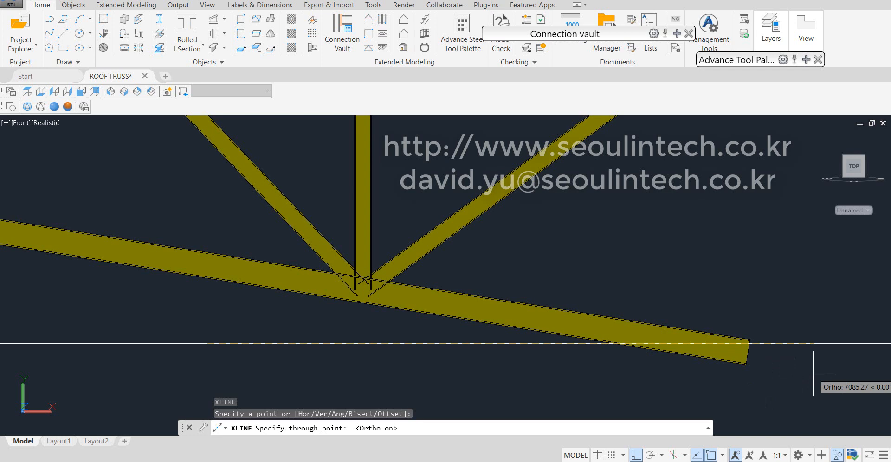
key(Escape)
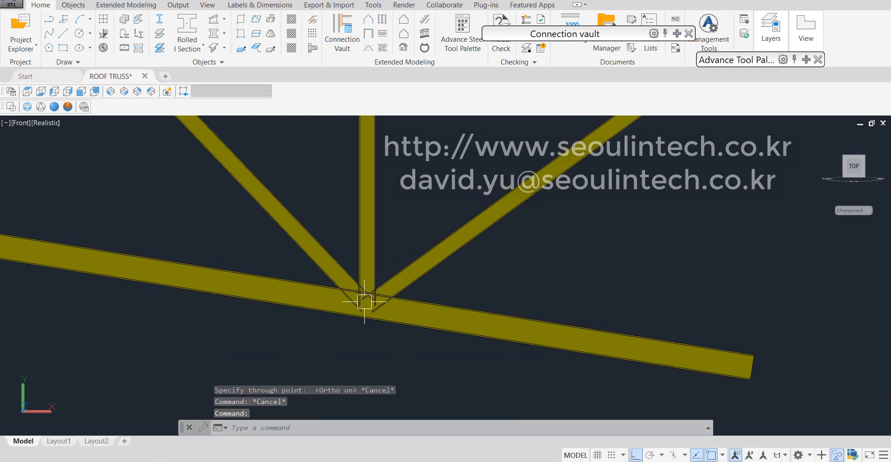
Create an Eaves haunch to flange connection with the sloped chord as the column and the vertical post as the rafter
scroll(362, 299, up, 3)
shift+middle_drag(496, 312, 533, 352)
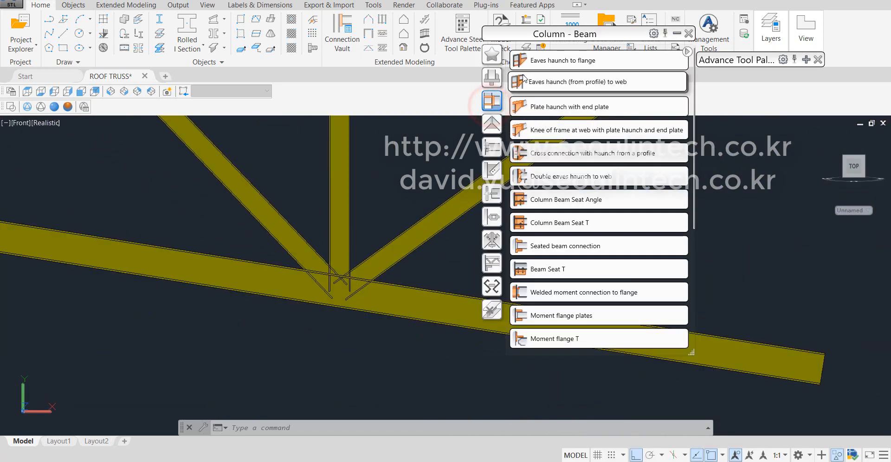
click(545, 60)
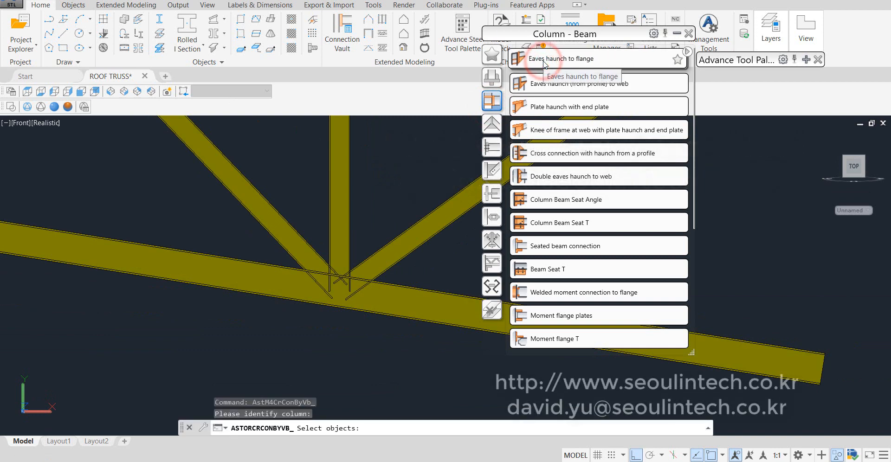
click(385, 300)
click(352, 235)
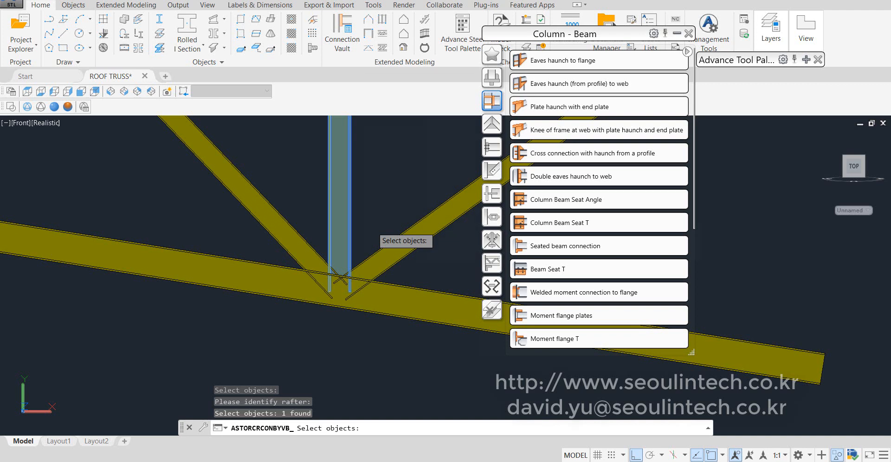
key(Return)
Collapse the Connection vault and move it and the connection settings window clear of the truss joint
drag(534, 90, 238, 194)
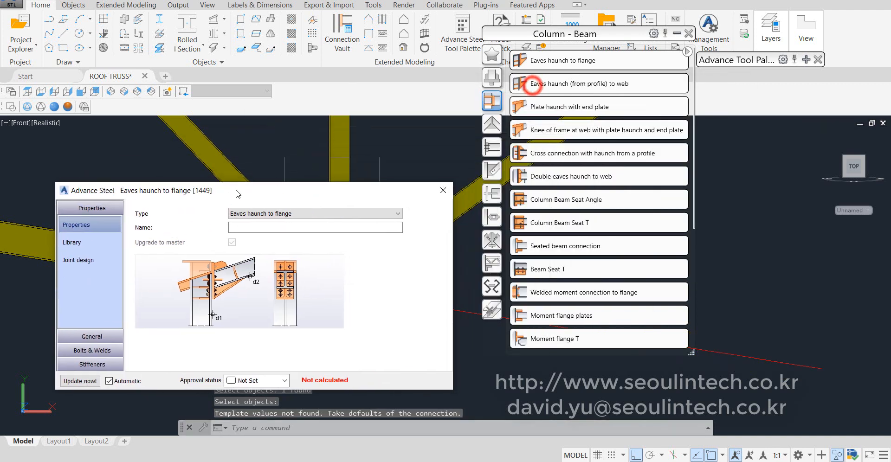
click(677, 34)
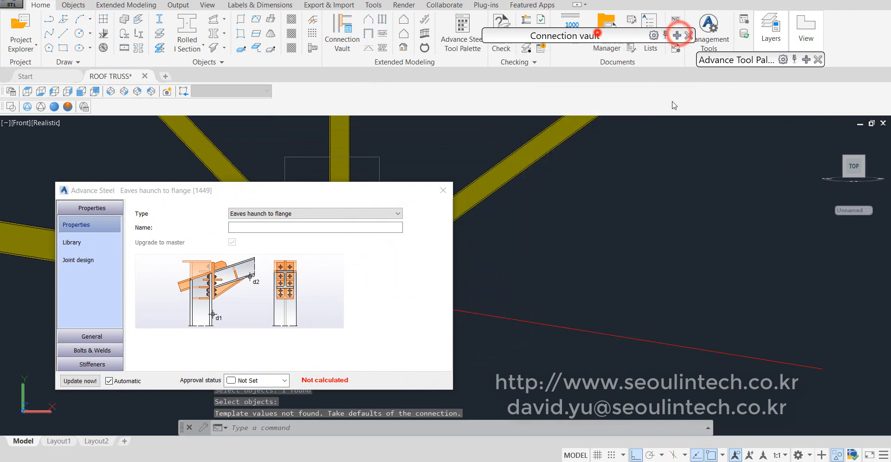
drag(339, 195, 393, 200)
drag(578, 216, 672, 177)
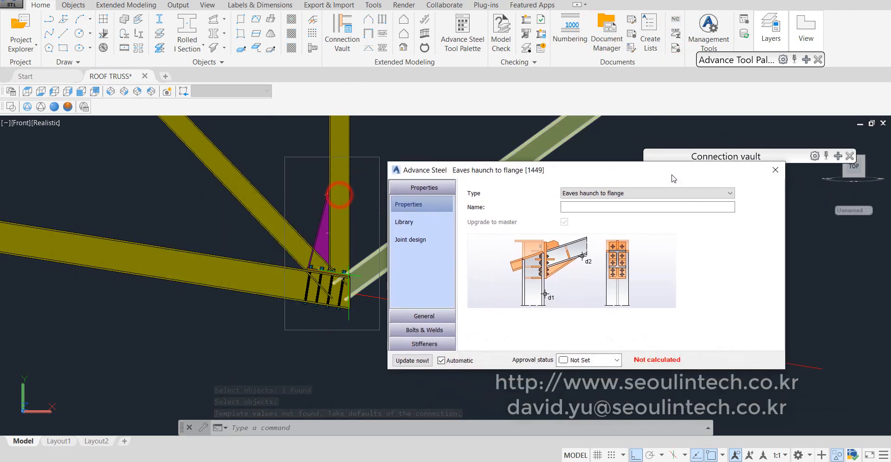
scroll(364, 218, up, 3)
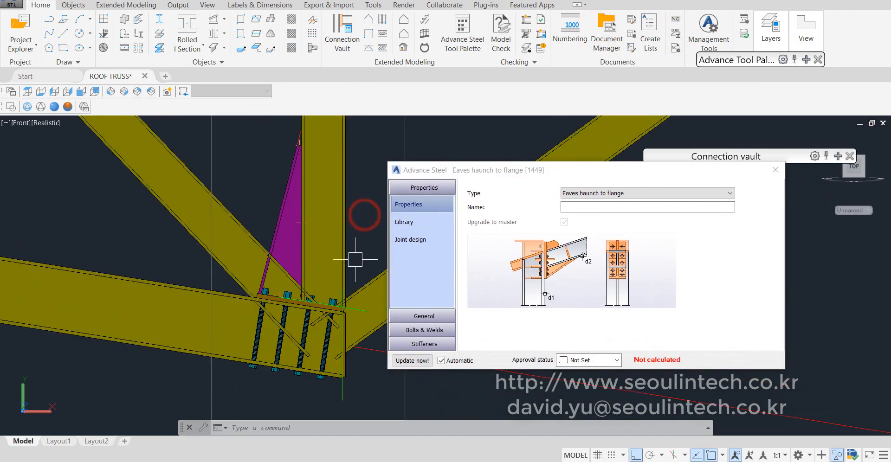
Set the connection's haunch type to None in the general haunch settings
click(435, 316)
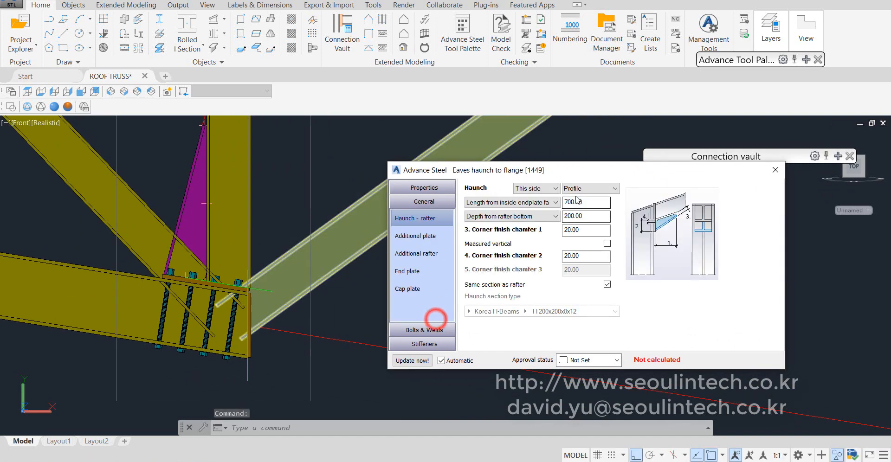
click(551, 189)
click(613, 187)
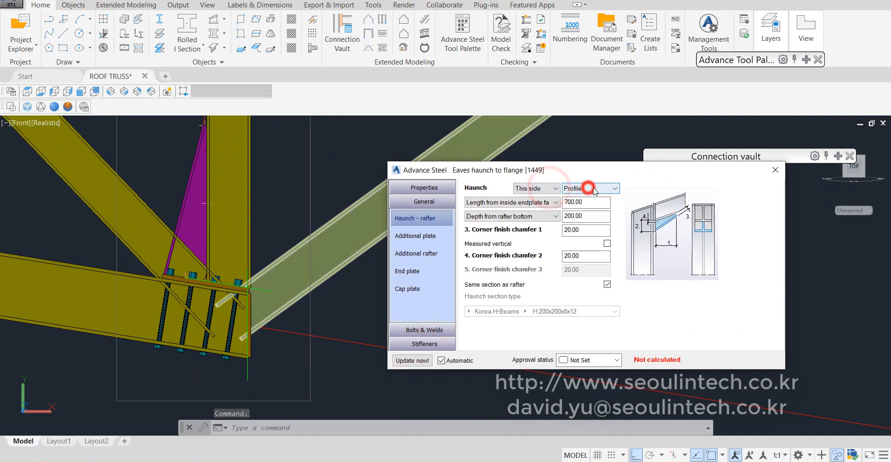
click(587, 199)
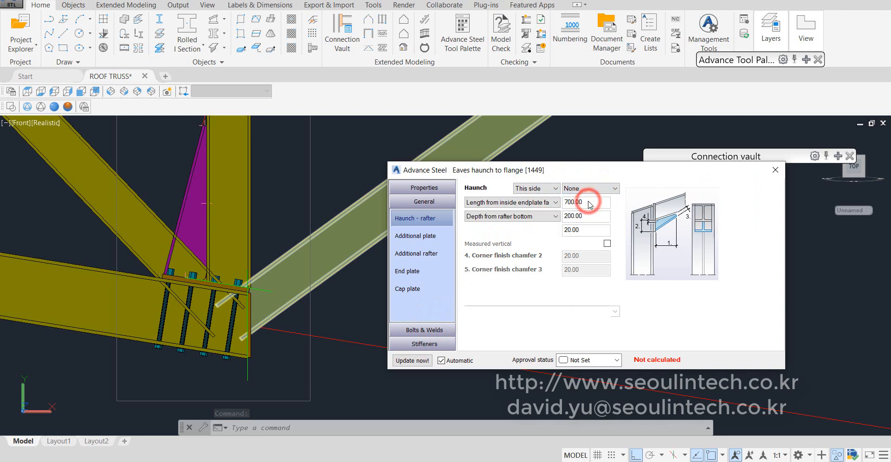
Set the end plate thickness to 0 and enable Column not trimmed in the cap plate settings
click(428, 277)
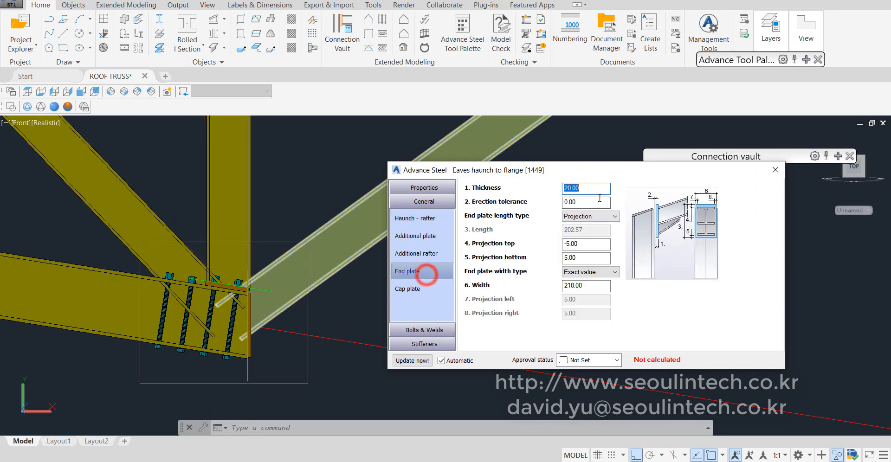
double_click(599, 187)
text(0)
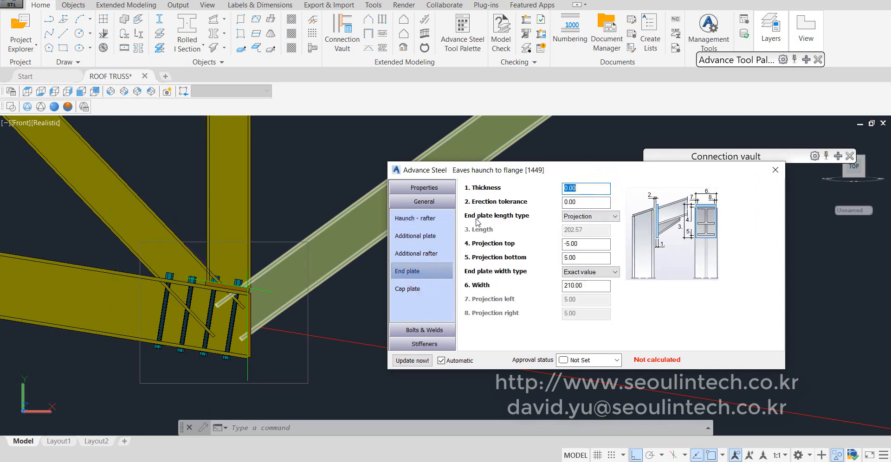
click(409, 288)
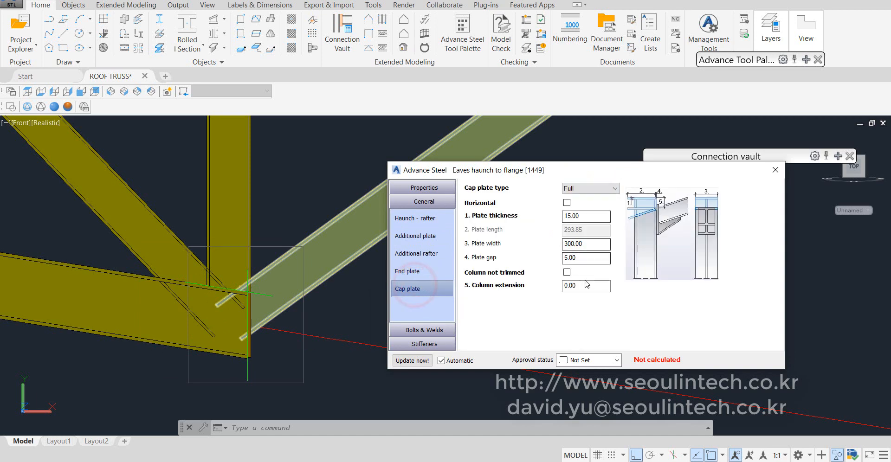
click(567, 273)
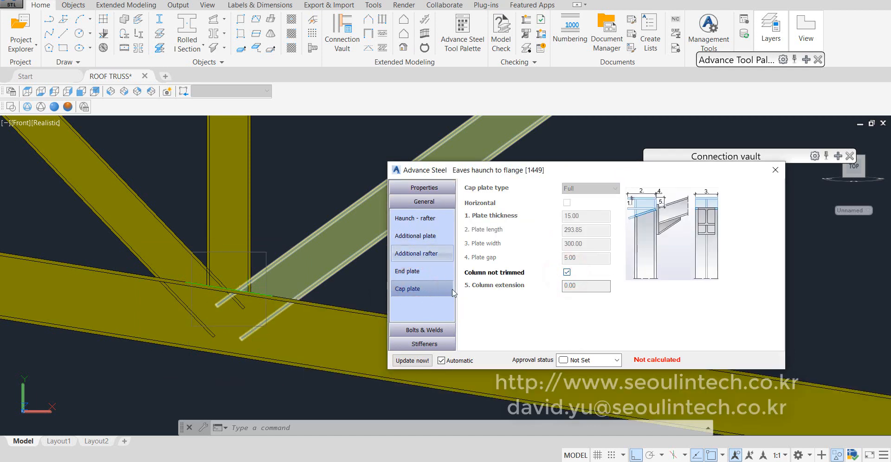
Set Stiffener 1 and Stiffener 2 of the connection to Full
click(424, 344)
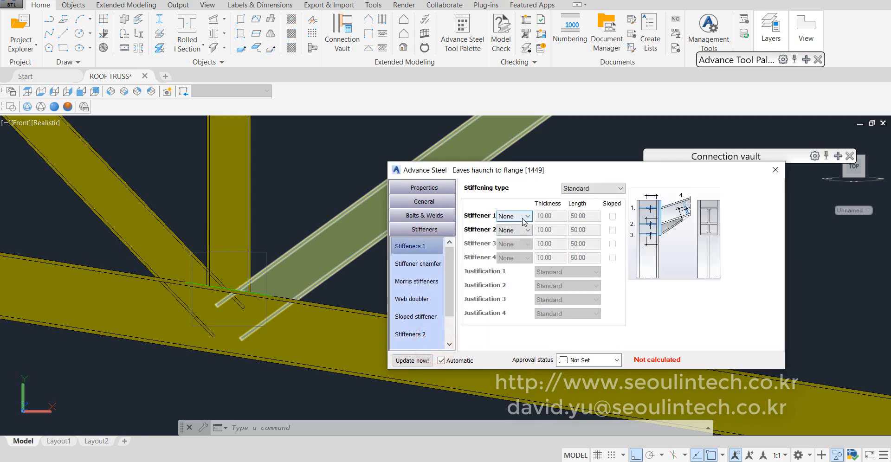
click(523, 217)
click(518, 246)
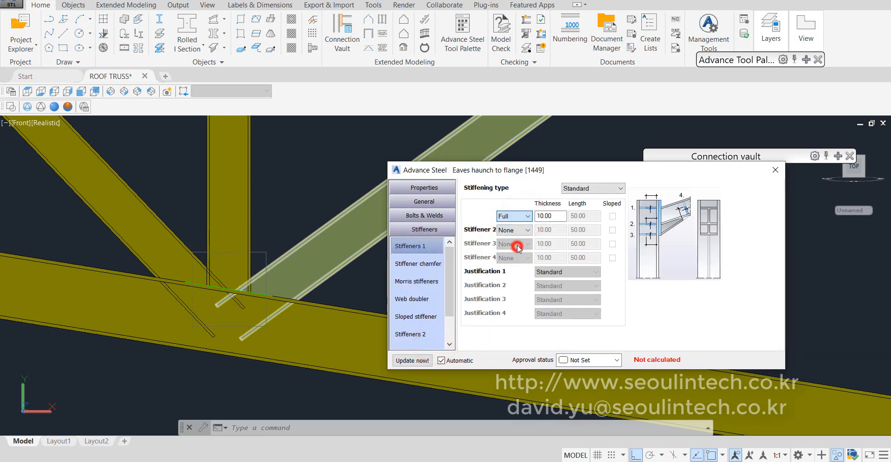
click(521, 230)
click(523, 263)
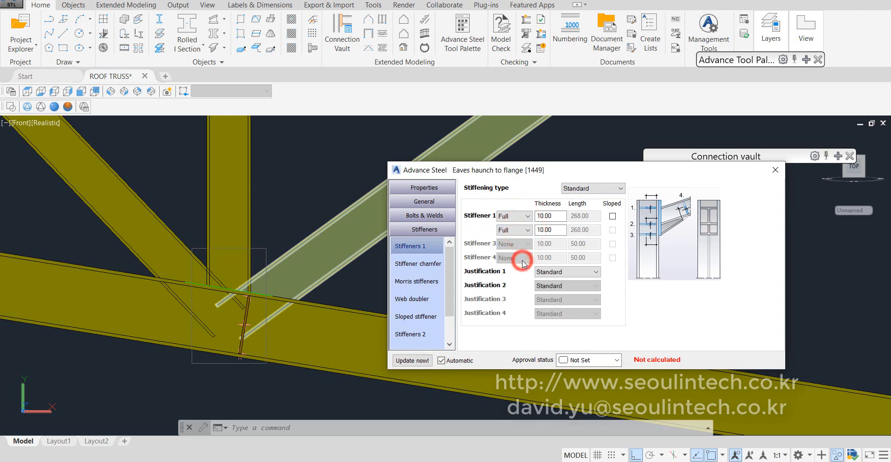
Set the thickness of Stiffeners 1 and 2 to 12 and make both stiffeners sloped
click(278, 205)
scroll(234, 292, up, 3)
middle_drag(257, 321, 258, 285)
double_click(551, 216)
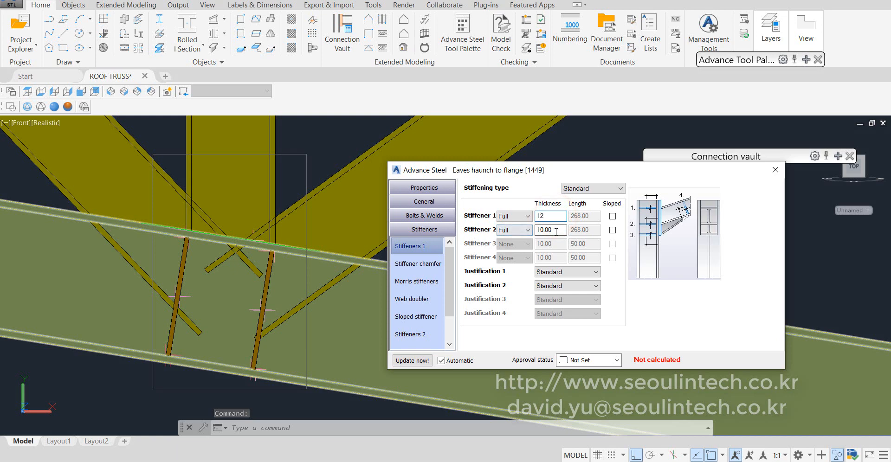
double_click(555, 230)
text(12)
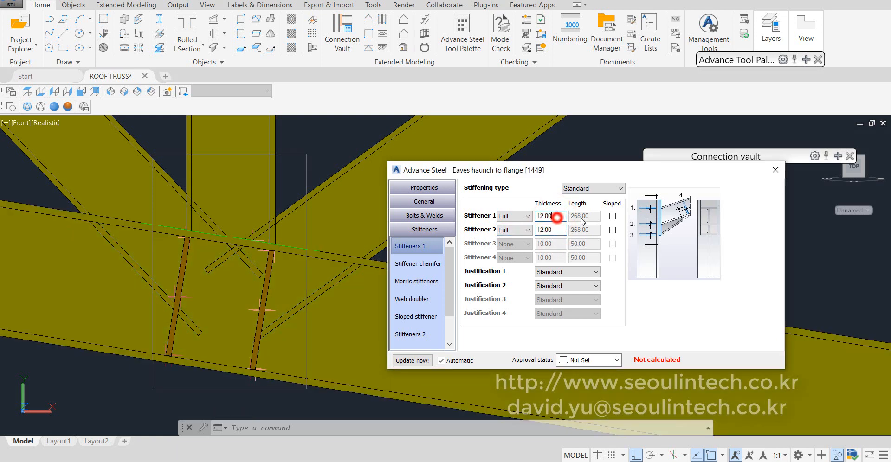
click(612, 216)
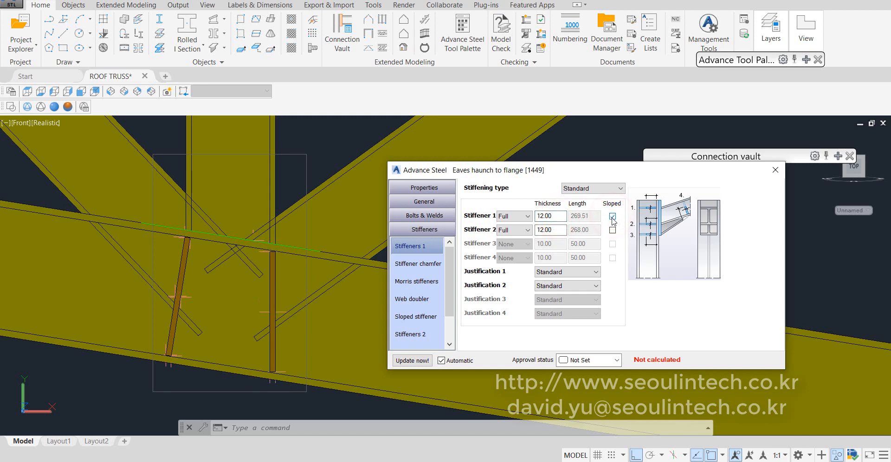
click(612, 230)
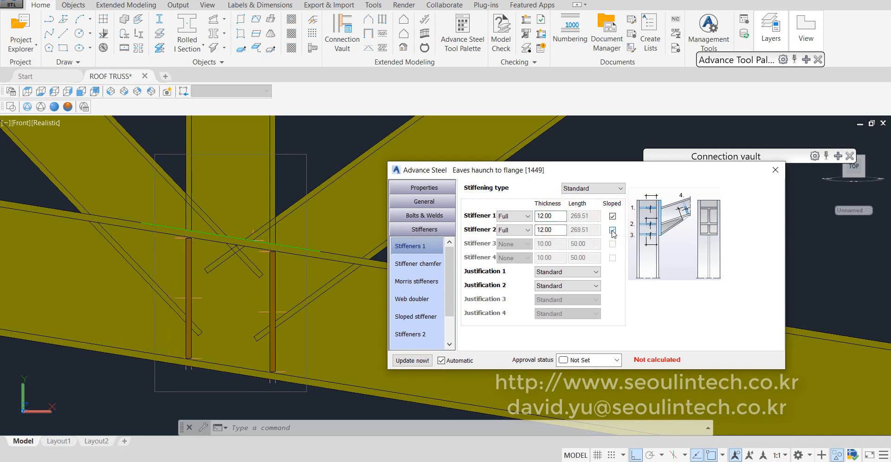
Give the column stiffeners a Concave corner finish of type Value with corner size 30, and close the connection settings
click(417, 264)
click(603, 196)
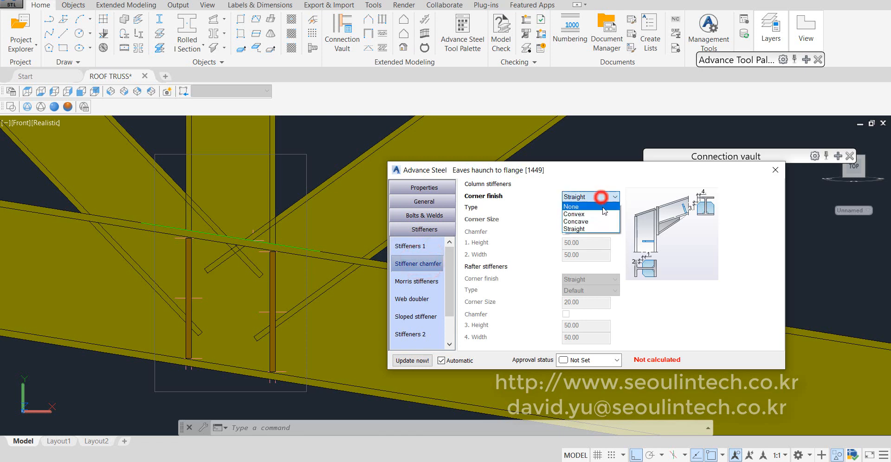
click(596, 221)
click(603, 207)
click(596, 219)
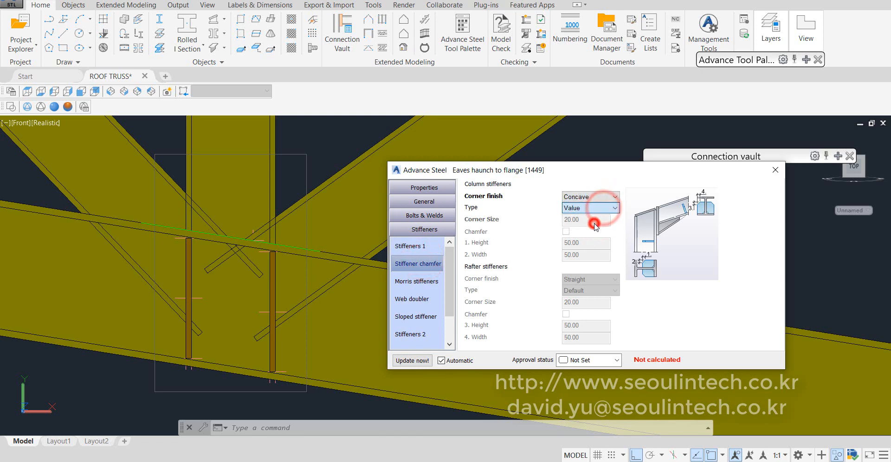
click(596, 221)
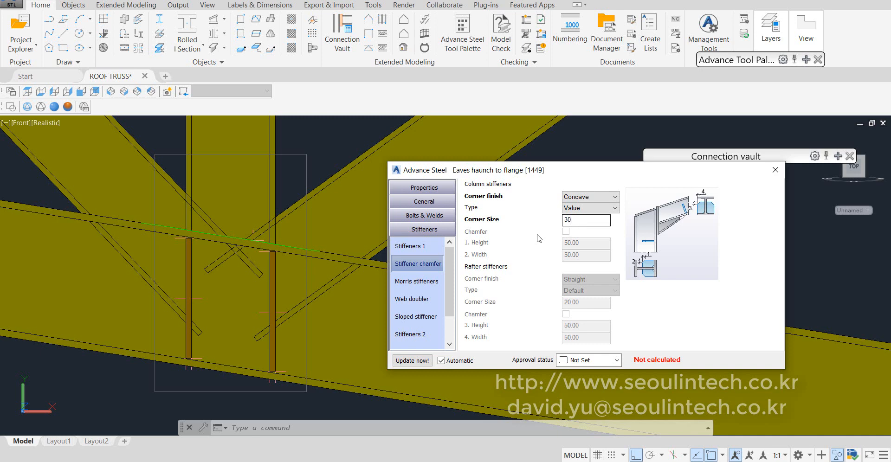
click(774, 175)
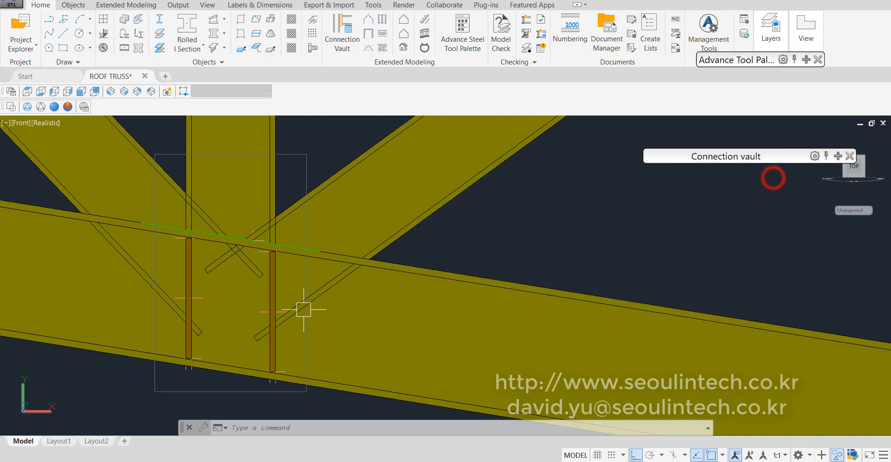
Cut the right diagonal against the vertical web member using the Cut at object feature
shift+middle_drag(298, 308, 228, 314)
click(81, 91)
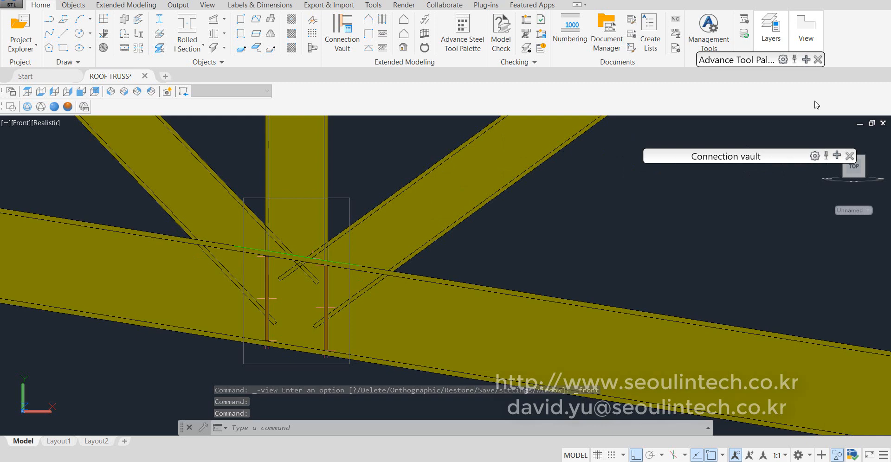
drag(807, 62, 604, 41)
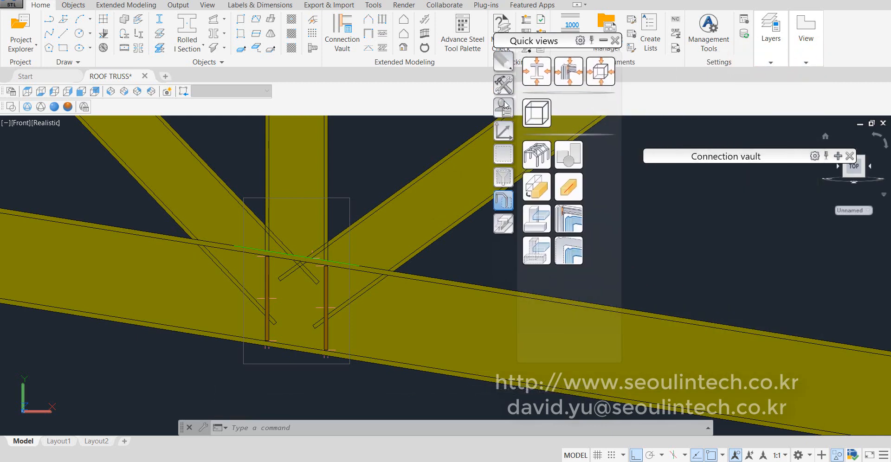
click(503, 223)
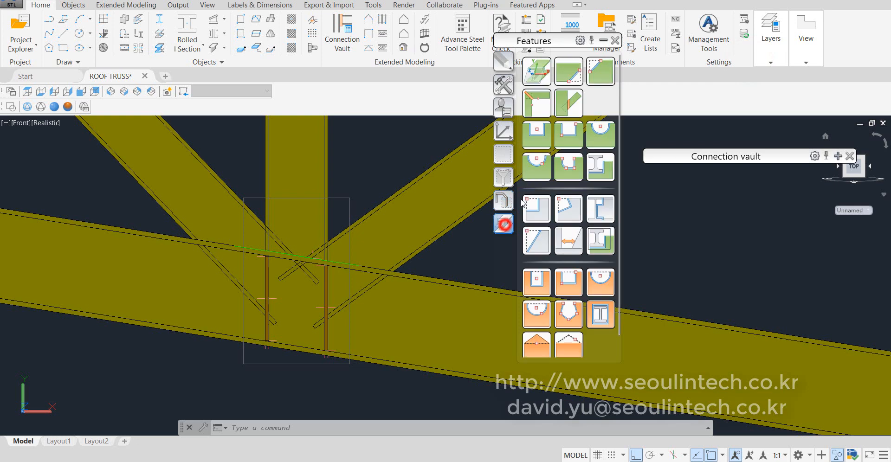
click(568, 102)
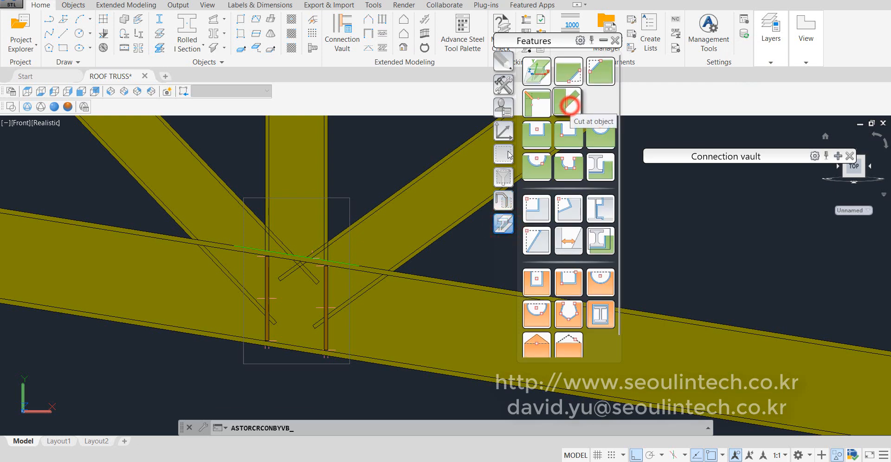
scroll(324, 223, up, 2)
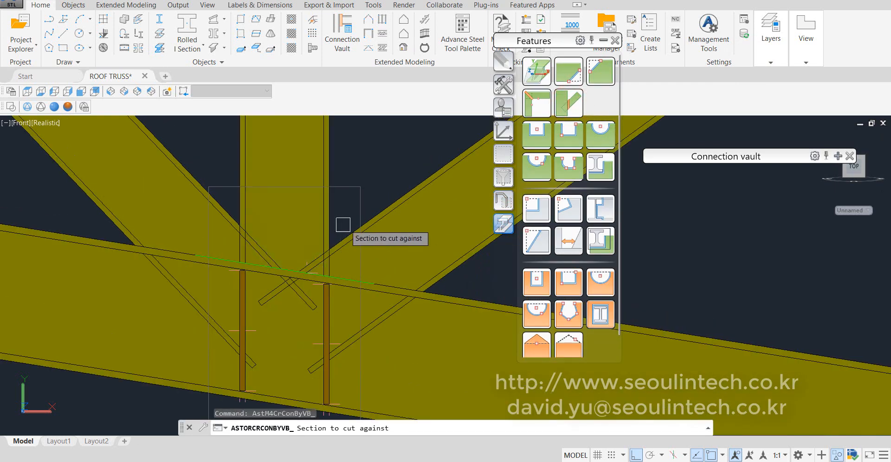
middle_drag(331, 225, 280, 218)
click(281, 211)
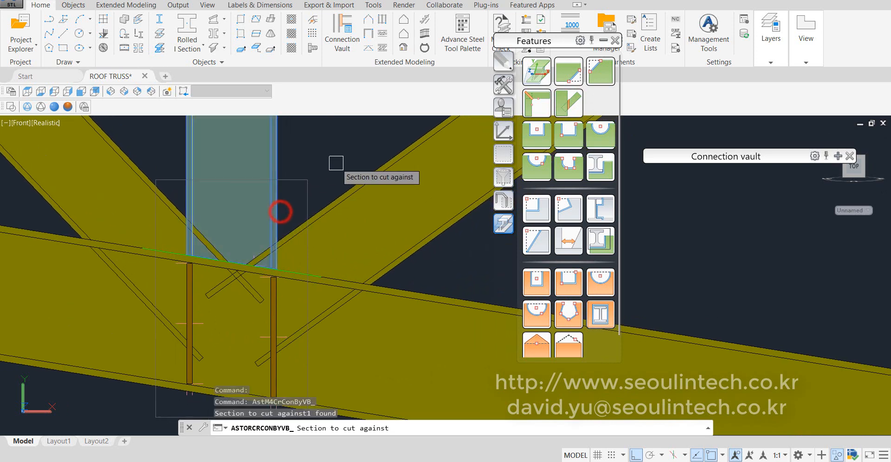
click(333, 197)
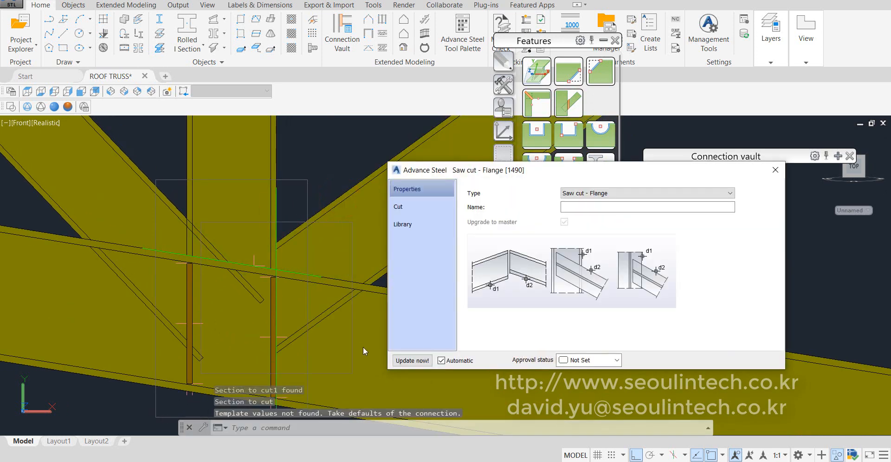
Toggle Create weld in the saw cut settings of the right diagonal and close the settings
click(411, 207)
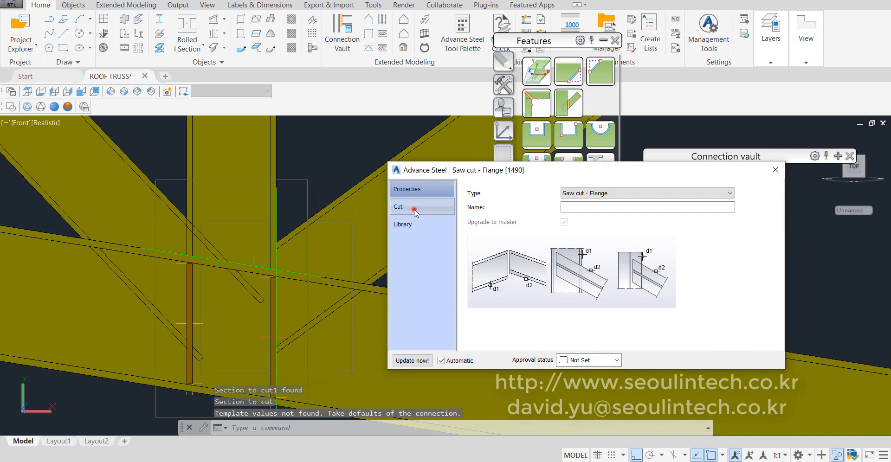
click(566, 242)
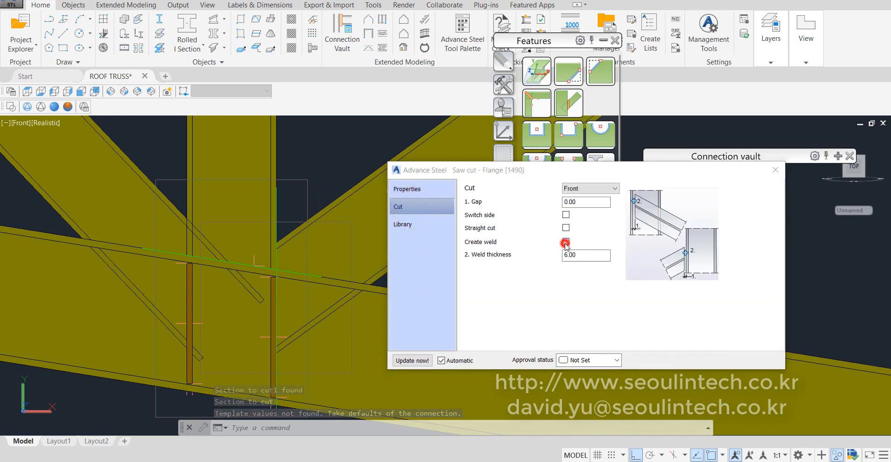
click(775, 170)
middle_drag(385, 332, 271, 306)
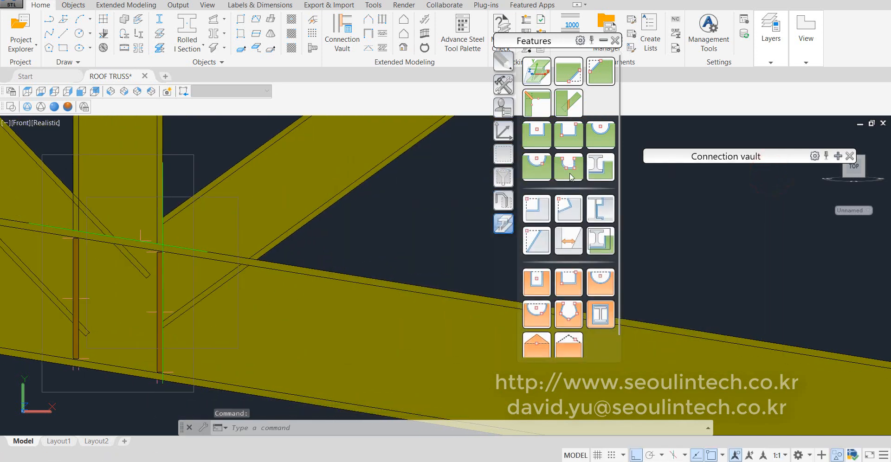
Reuse the right diagonal's saw cut connection as a template to cut that diagonal against the sloped chord
click(503, 89)
click(536, 218)
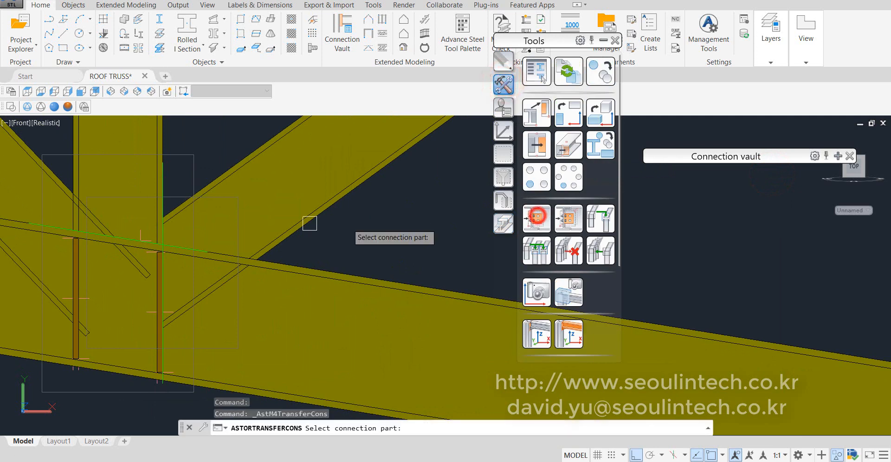
click(181, 194)
click(292, 272)
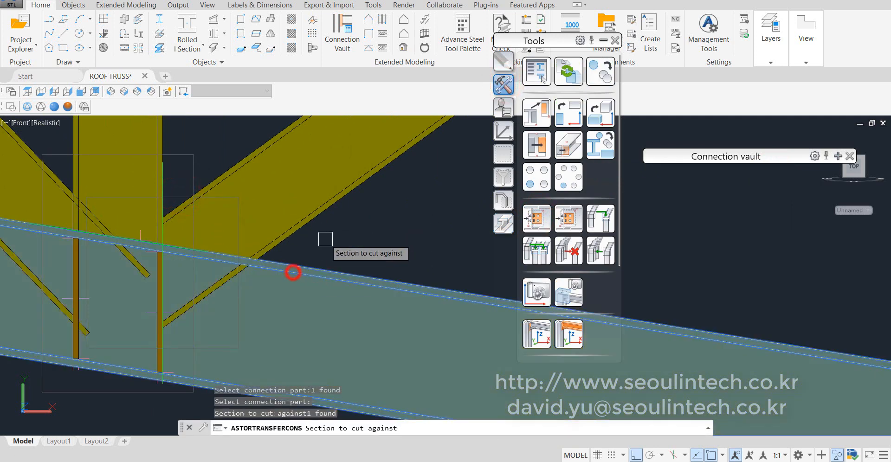
click(285, 238)
Apply the same saw cut to the left diagonal, cutting it against the vertical web member
middle_drag(177, 323, 385, 297)
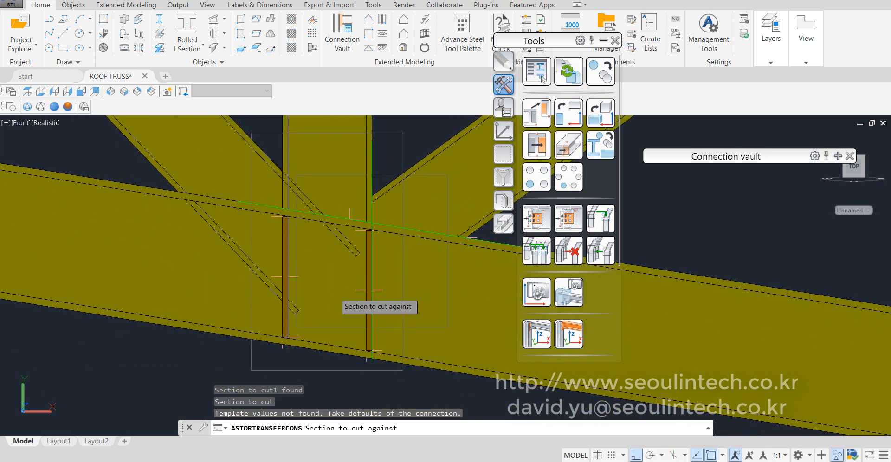
middle_drag(274, 163, 258, 223)
click(269, 157)
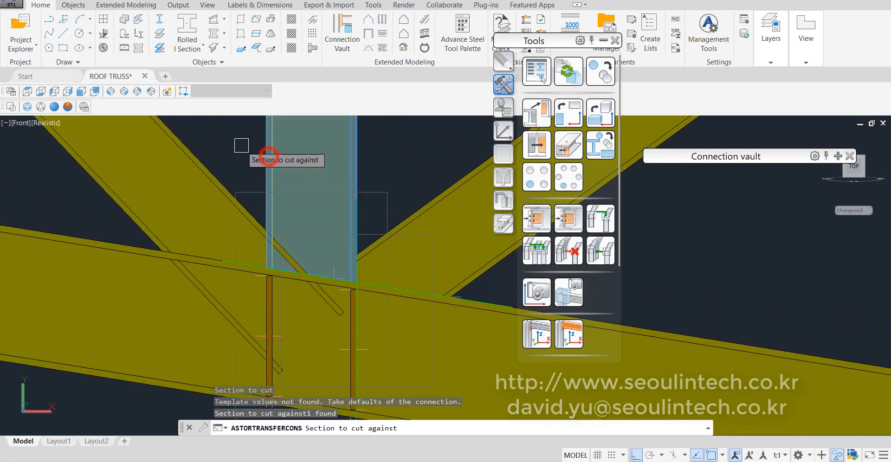
key(Return)
click(219, 179)
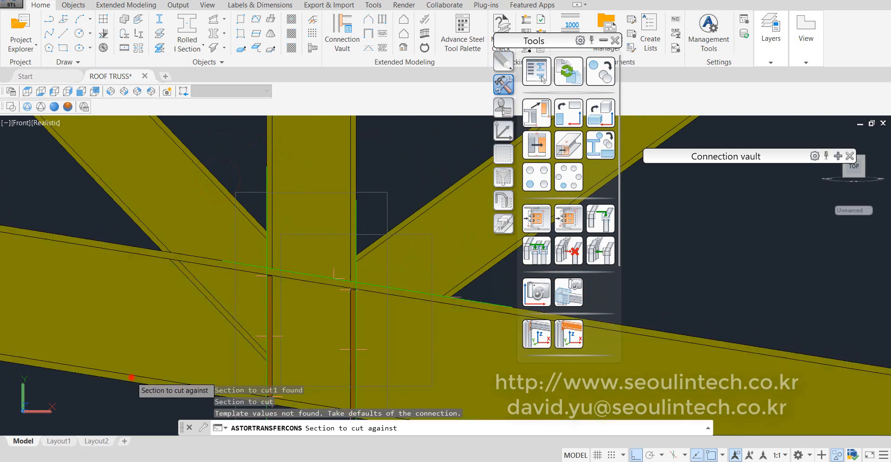
Apply the same saw cut to the left diagonal against the sloped chord and end the connection transfer
click(131, 377)
click(114, 208)
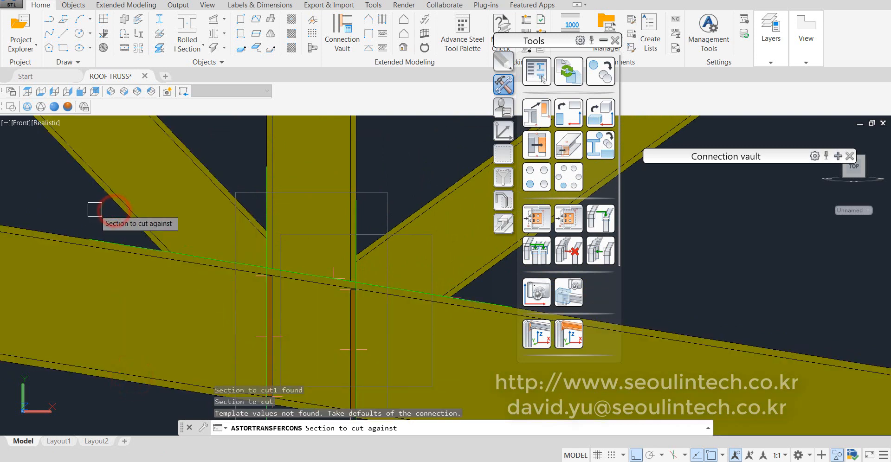
key(Escape)
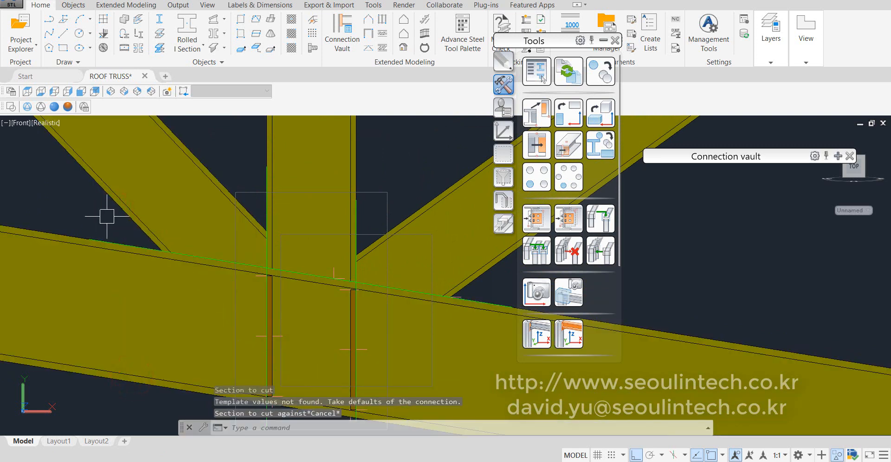
Rotate the UCS twice about X and once about Y to orient it for the chord stiffener
scroll(129, 244, down, 2)
middle_drag(234, 325, 229, 293)
click(536, 229)
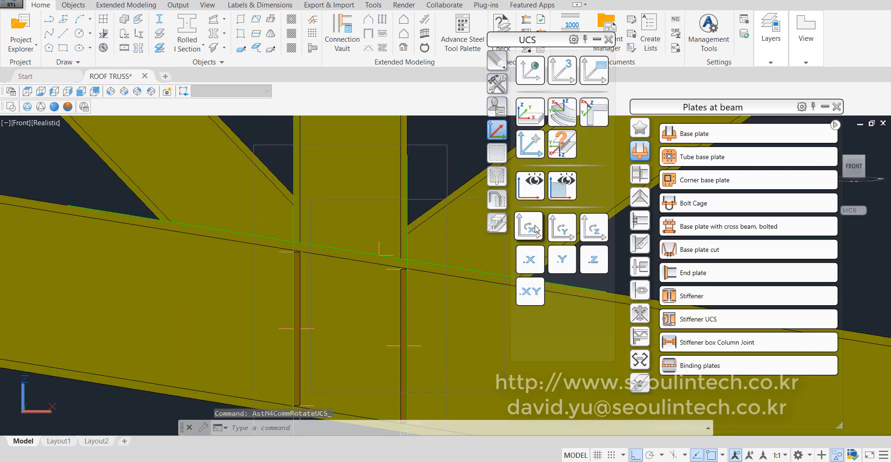
click(536, 228)
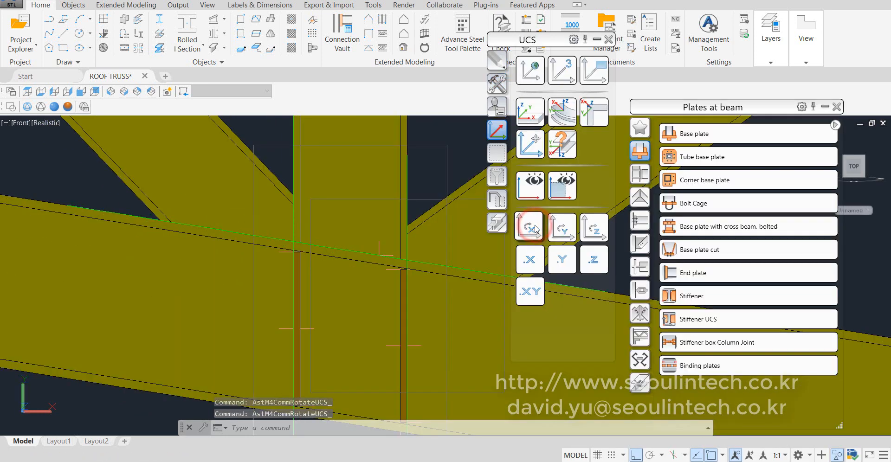
click(558, 227)
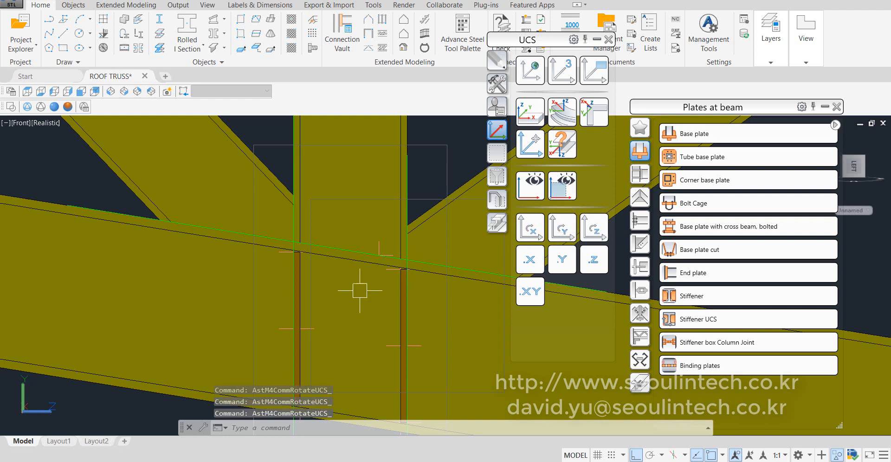
Add a Stiffener UCS connection to the chord at the point where the left diagonal's lower edge meets it
middle_drag(353, 288, 364, 256)
scroll(371, 273, down, 1)
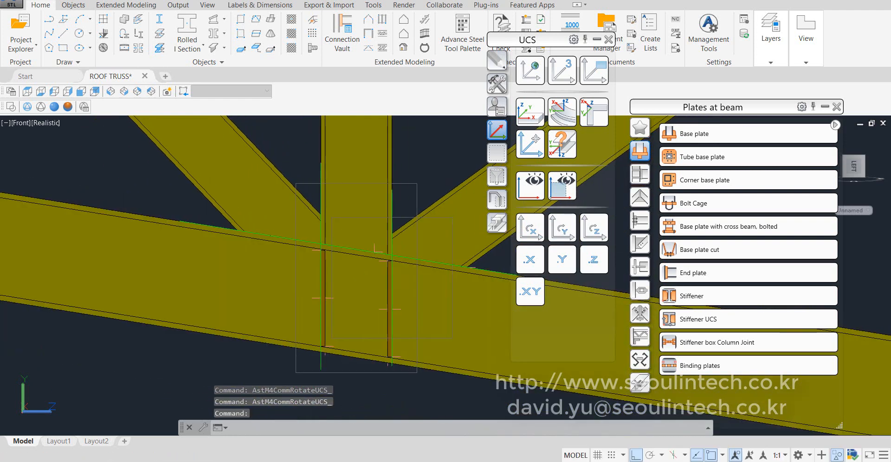
click(707, 318)
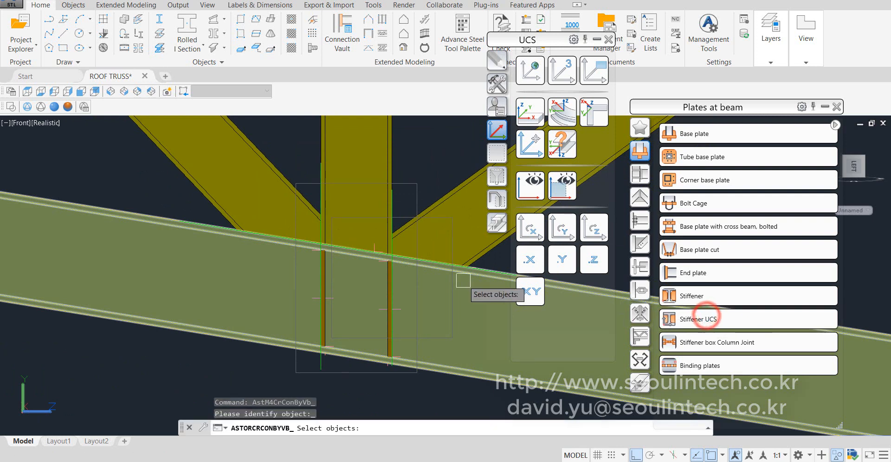
click(153, 221)
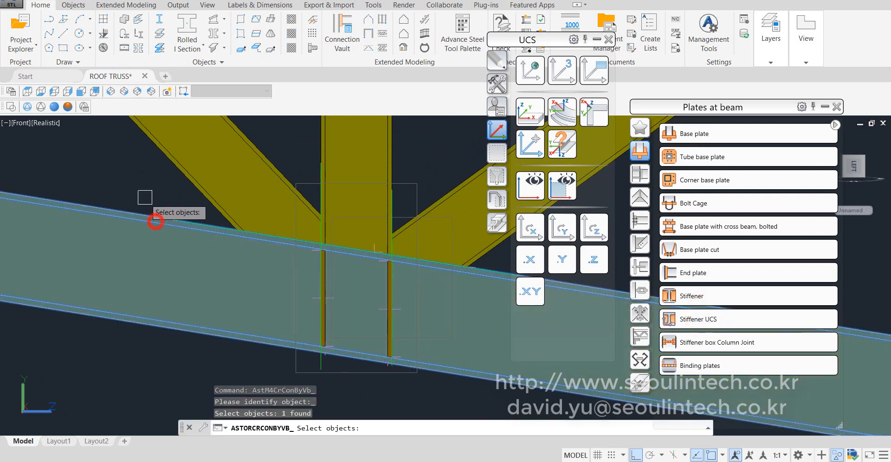
key(Return)
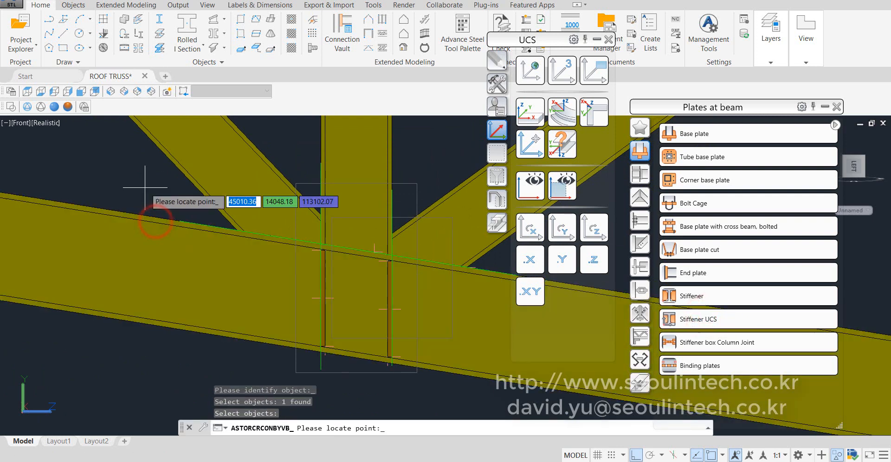
click(237, 229)
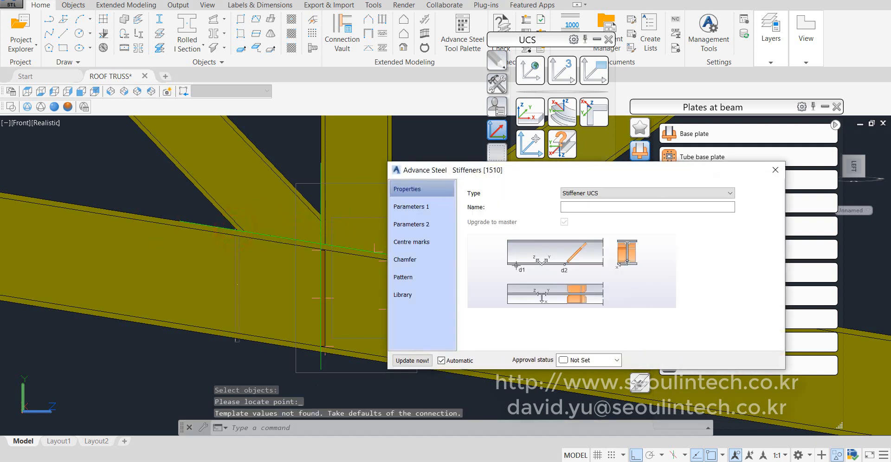
Set the new stiffener's plate thickness to 12 and its number to Double
click(410, 207)
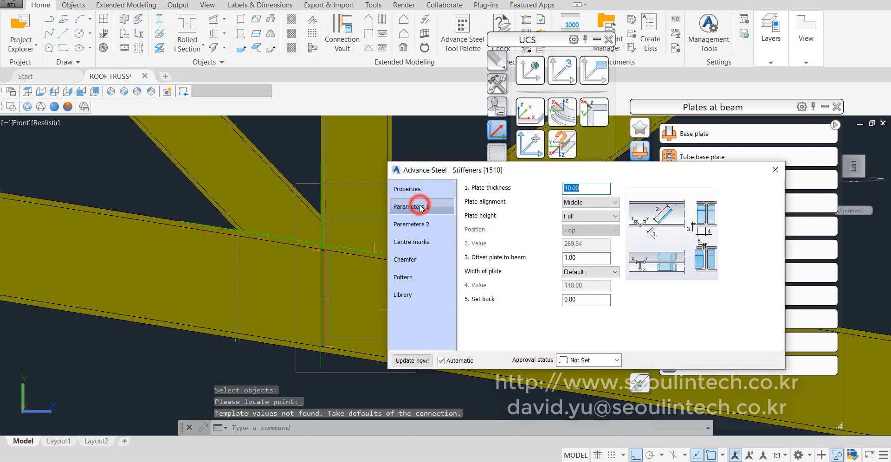
click(587, 186)
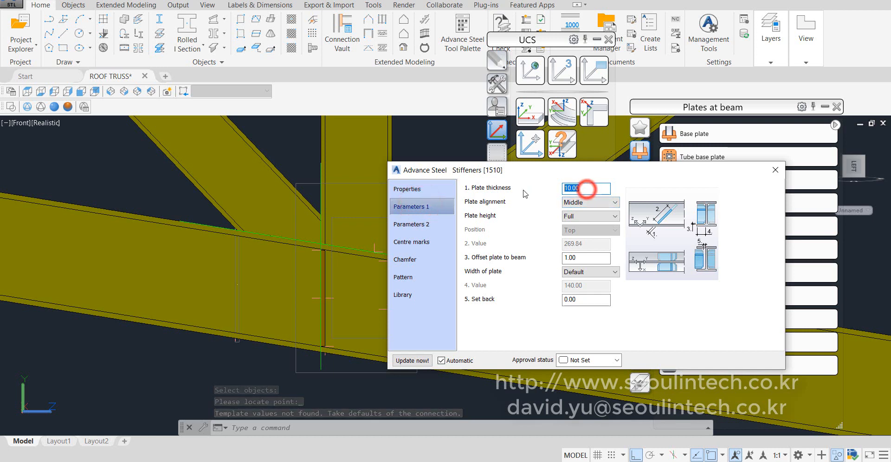
text(12)
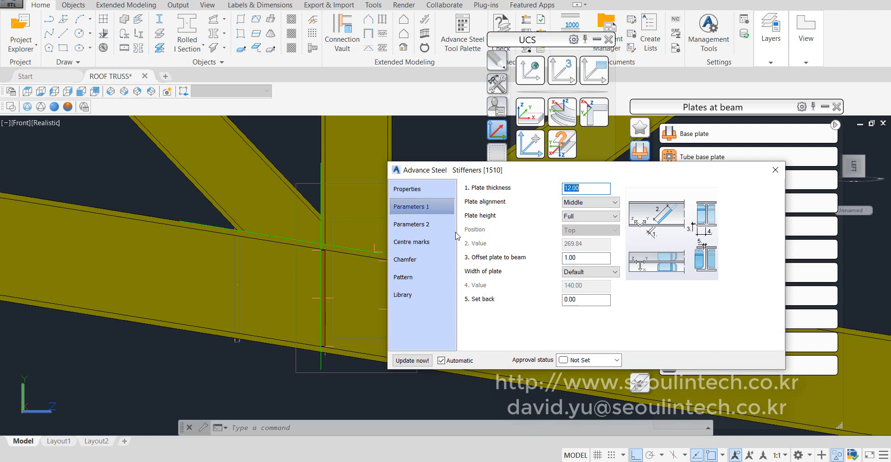
click(430, 228)
click(580, 188)
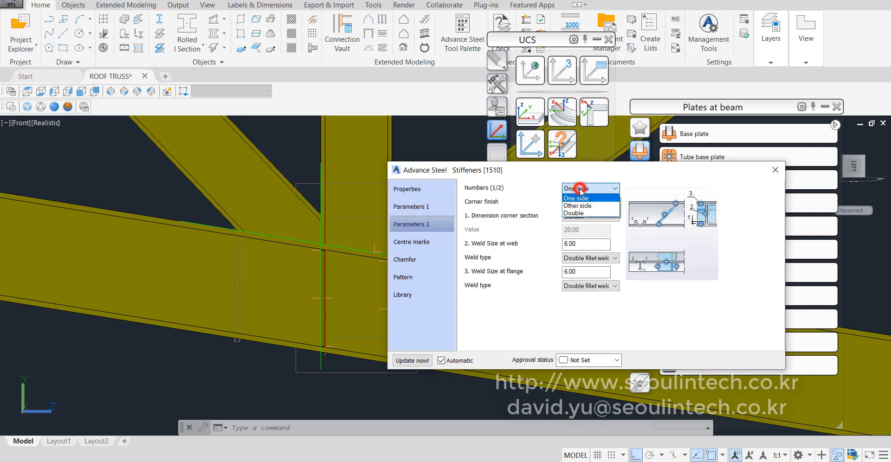
click(587, 213)
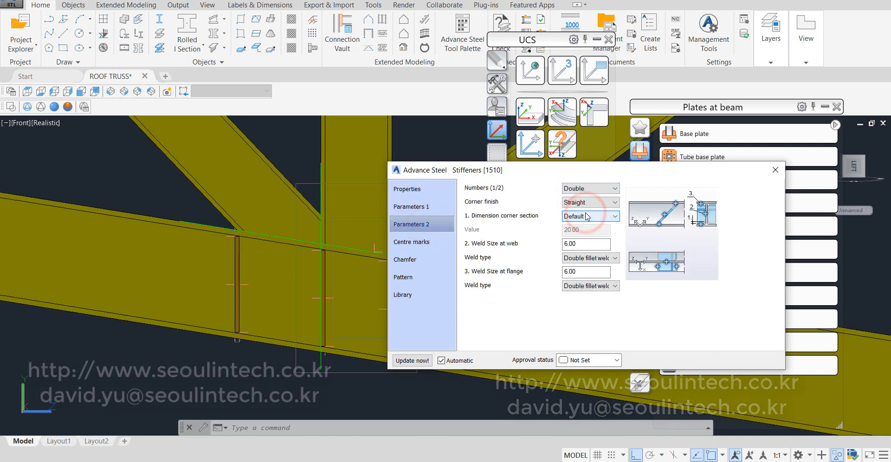
Give the stiffener a Concave corner finish, set the corner dimension type to Value and enter the corner size
click(598, 204)
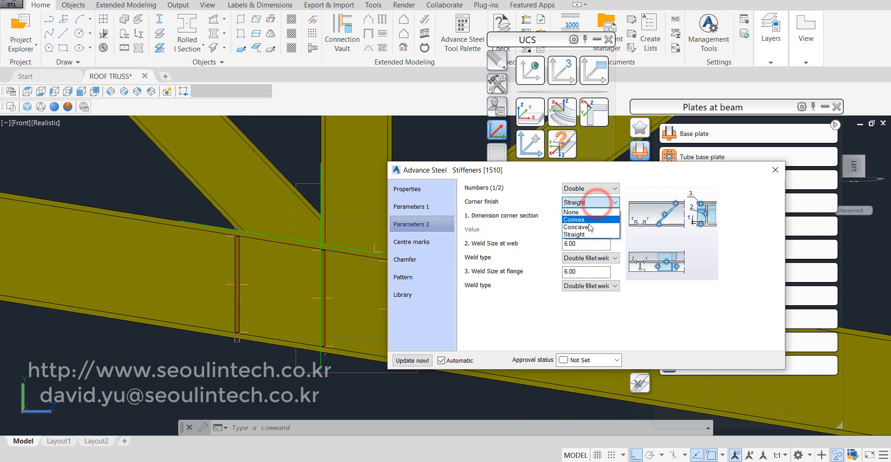
click(591, 223)
click(596, 216)
click(589, 229)
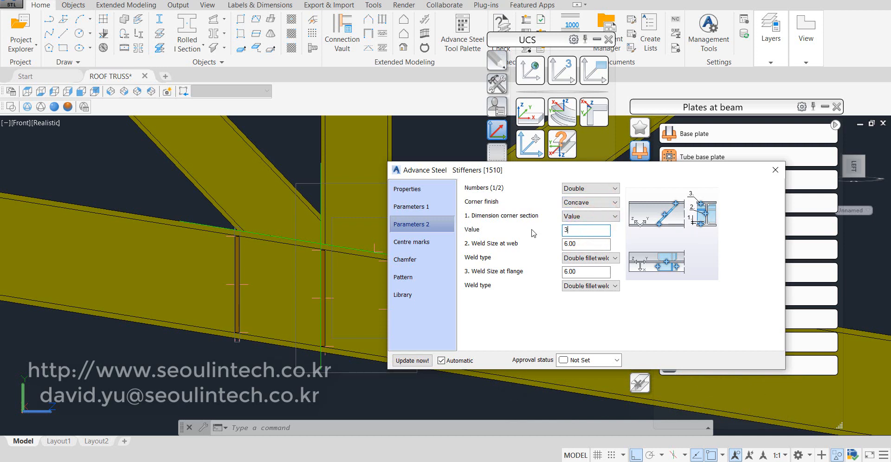
click(427, 243)
Set the new stiffener's plate alignment to Top, check its corner settings and close the stiffener properties
click(420, 206)
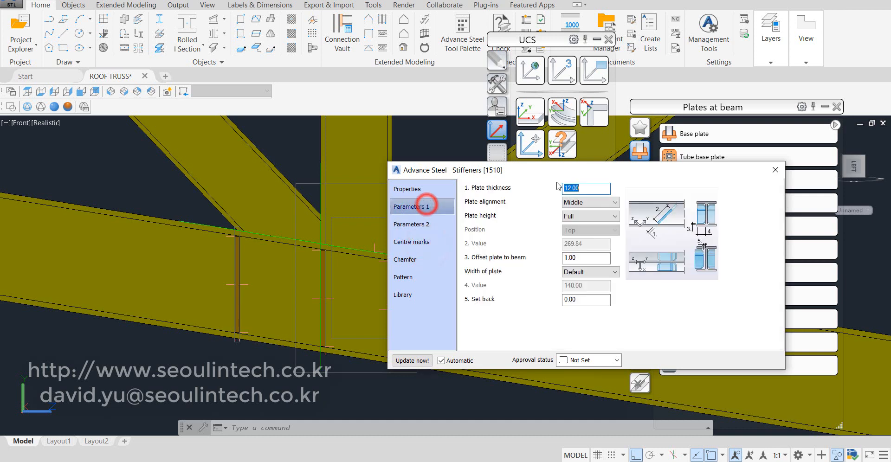
click(588, 204)
click(585, 229)
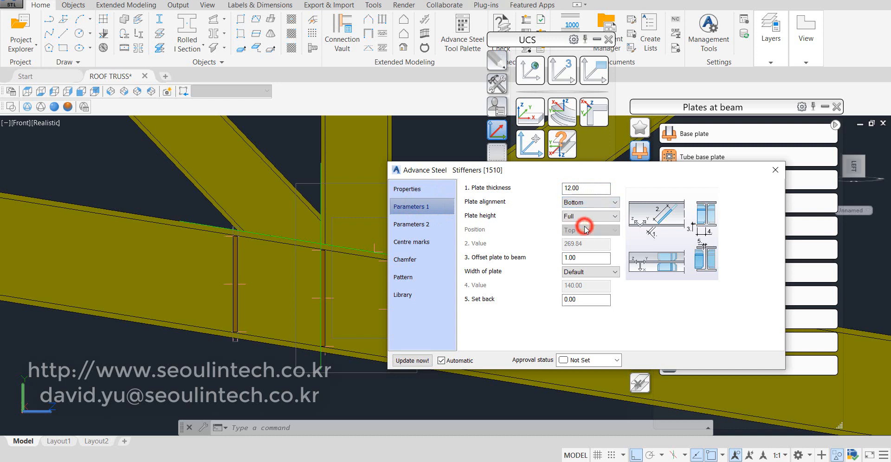
click(584, 207)
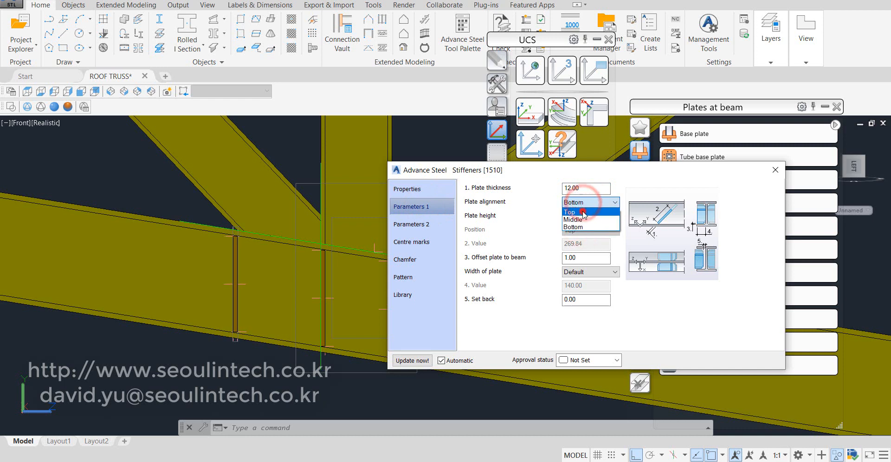
click(583, 214)
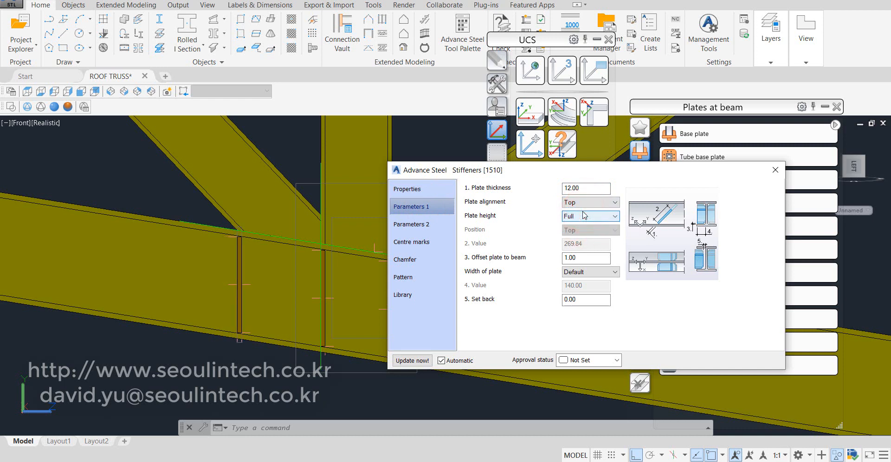
click(419, 228)
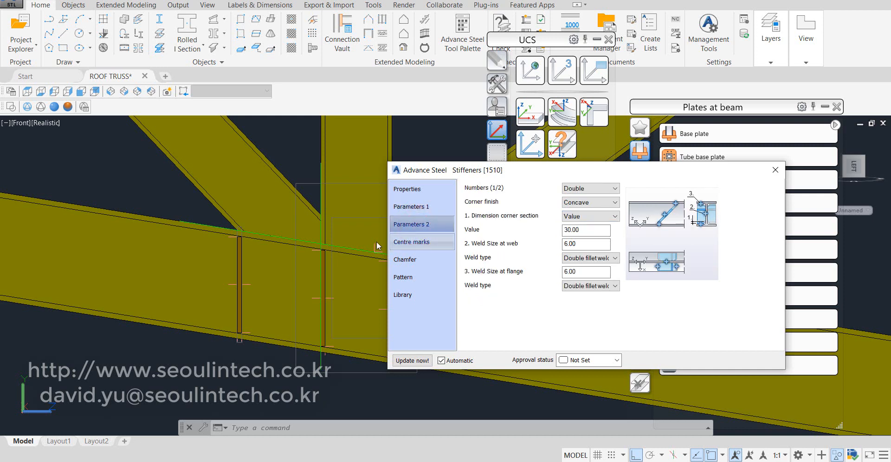
click(771, 172)
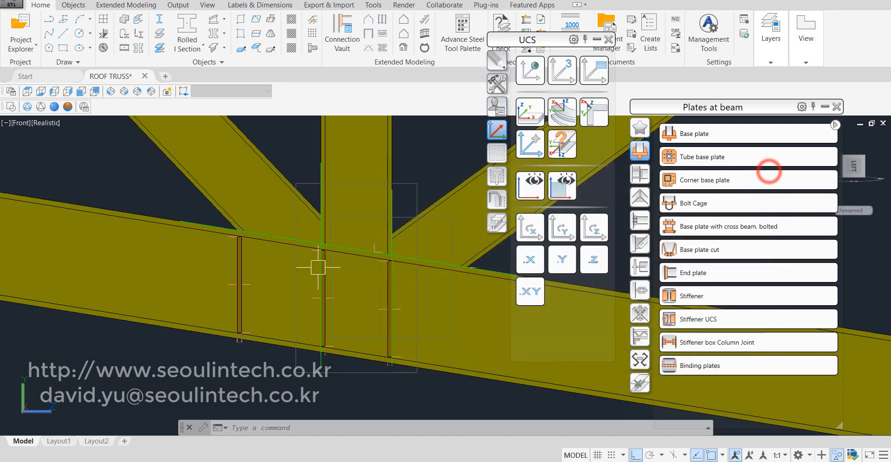
Use the leftmost chord stiffener as a template to create a matching stiffener where the right diagonal's lower edge meets the chord
middle_drag(303, 278, 213, 278)
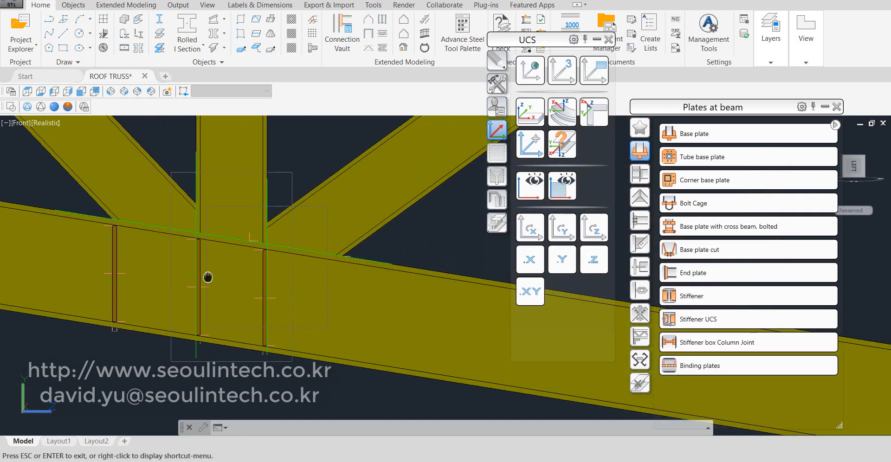
click(497, 84)
click(529, 217)
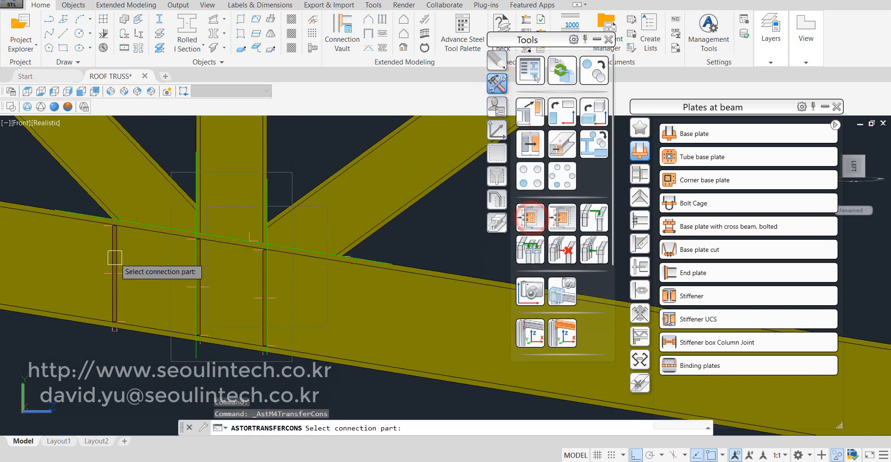
click(111, 261)
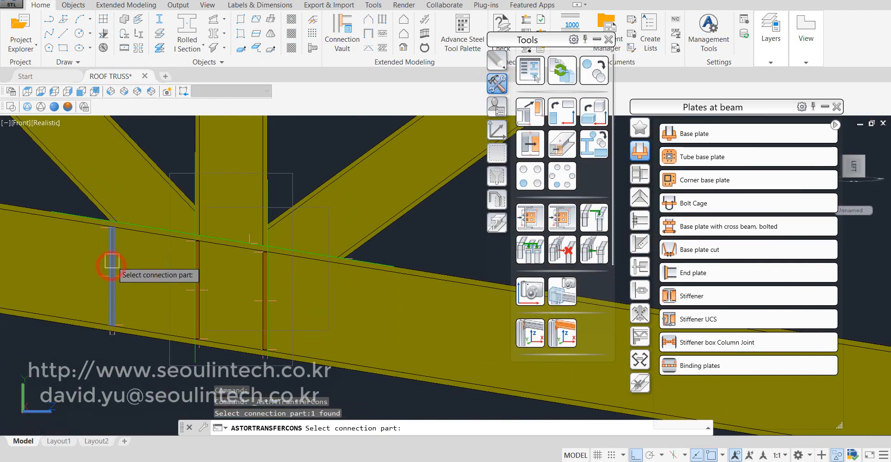
key(Return)
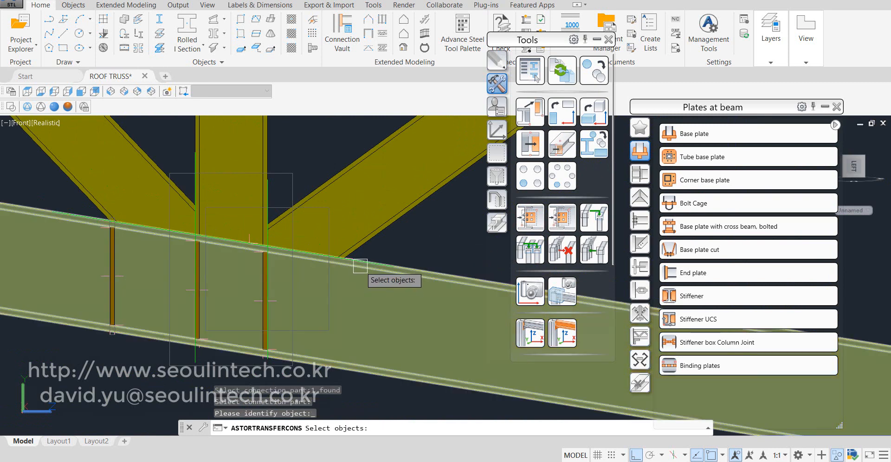
scroll(360, 266, up, 3)
click(428, 284)
key(Return)
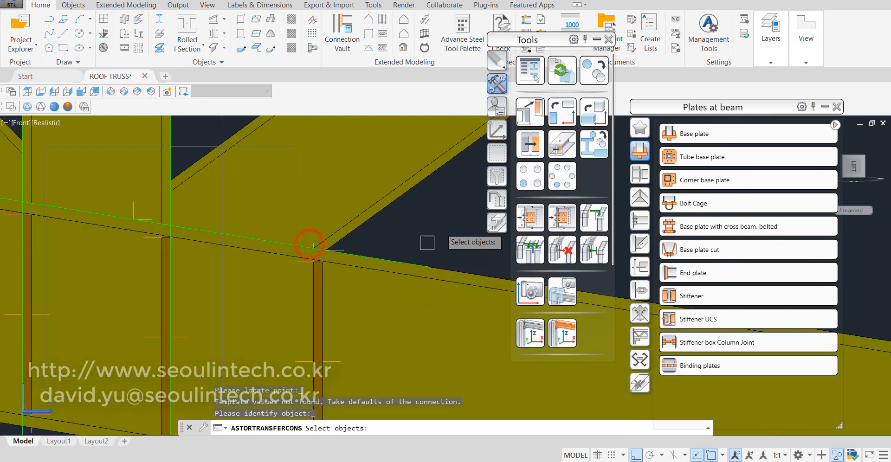
scroll(417, 250, down, 4)
key(Return)
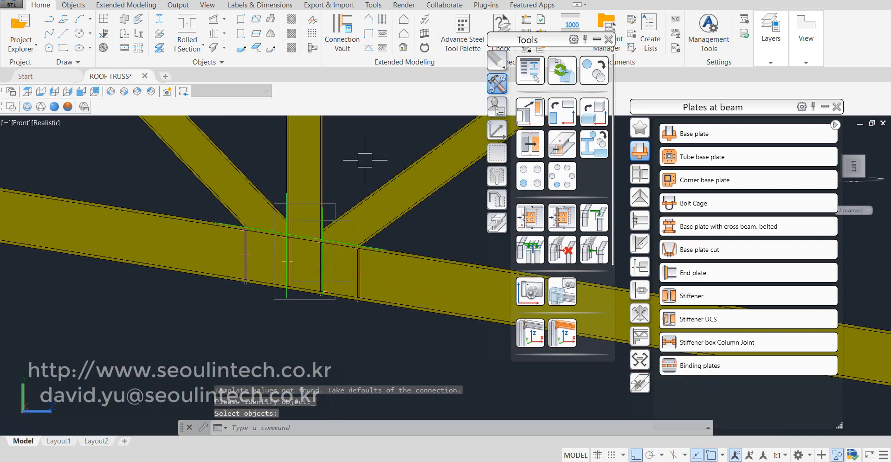
key(Escape)
Inspect the chord stiffeners and trimmed web members at the joint in 3D from several angles
scroll(269, 250, up, 4)
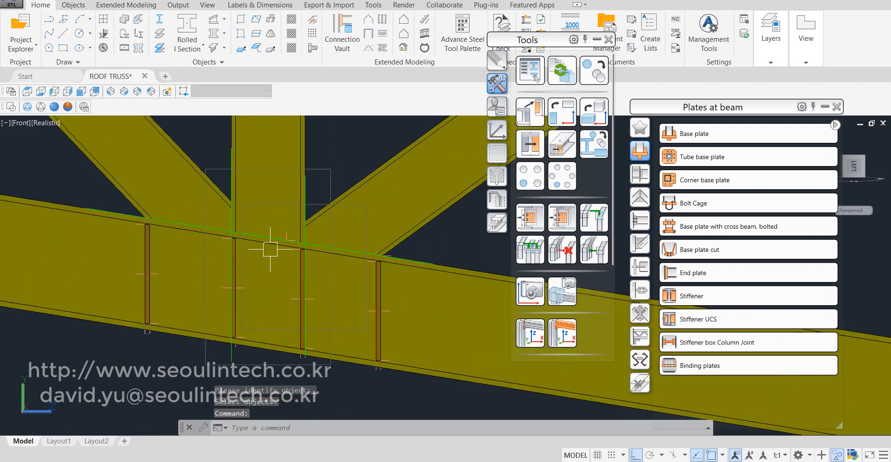
shift+middle_drag(231, 253, 279, 285)
click(496, 200)
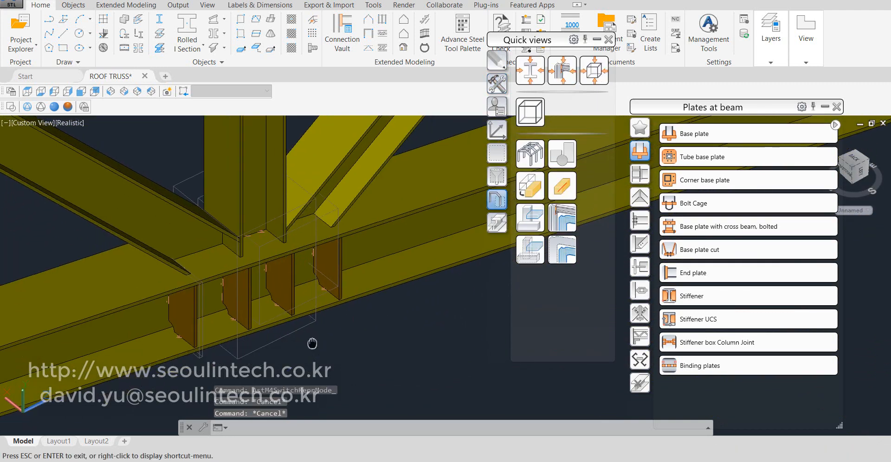
key(Escape)
key(Escape)
shift+middle_drag(424, 237, 151, 294)
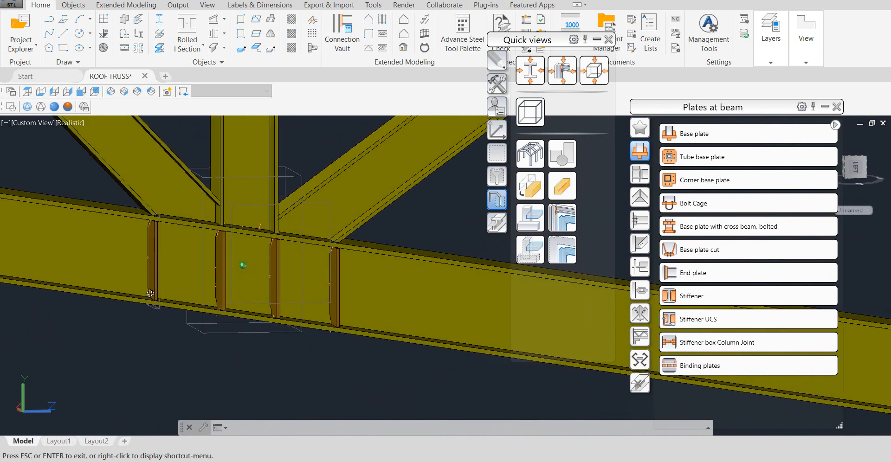